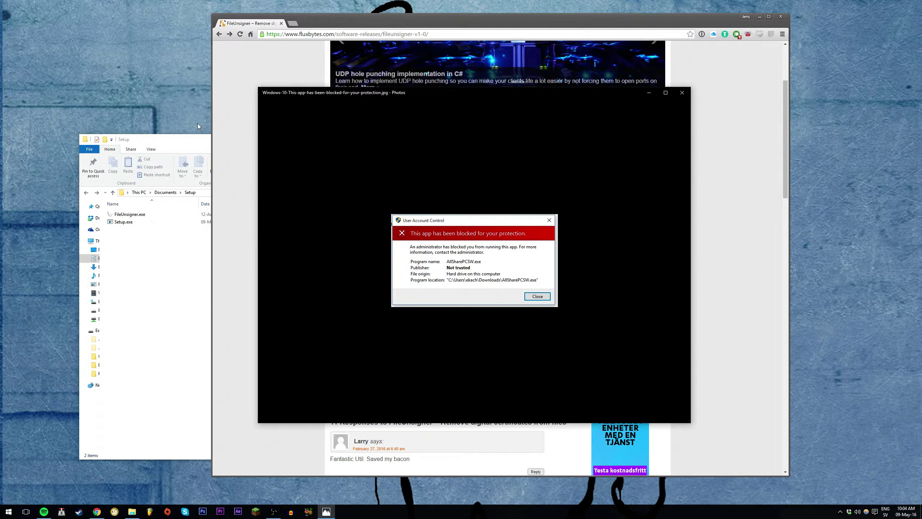
Bring the Setup folder window forward over the FileUnsigner web page.
{"action": "left_click", "coordinate": [227, 160]}
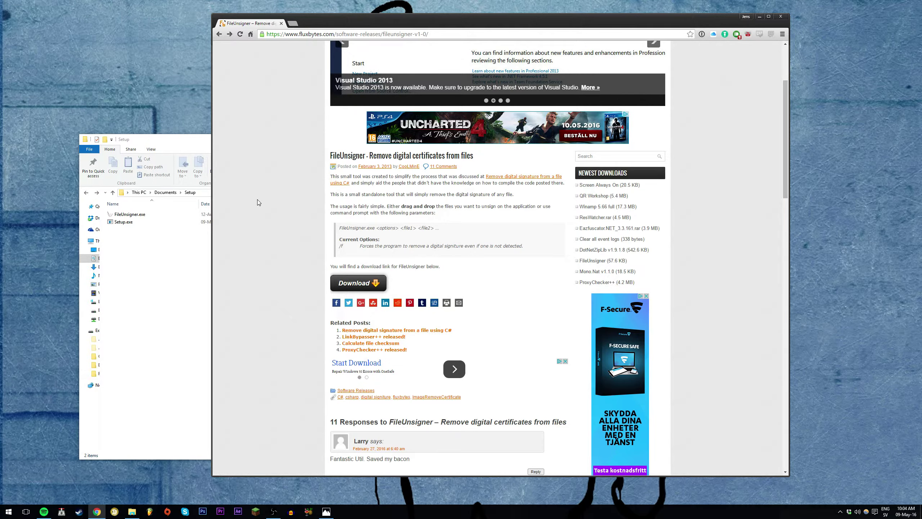
{"action": "left_click", "coordinate": [192, 288]}
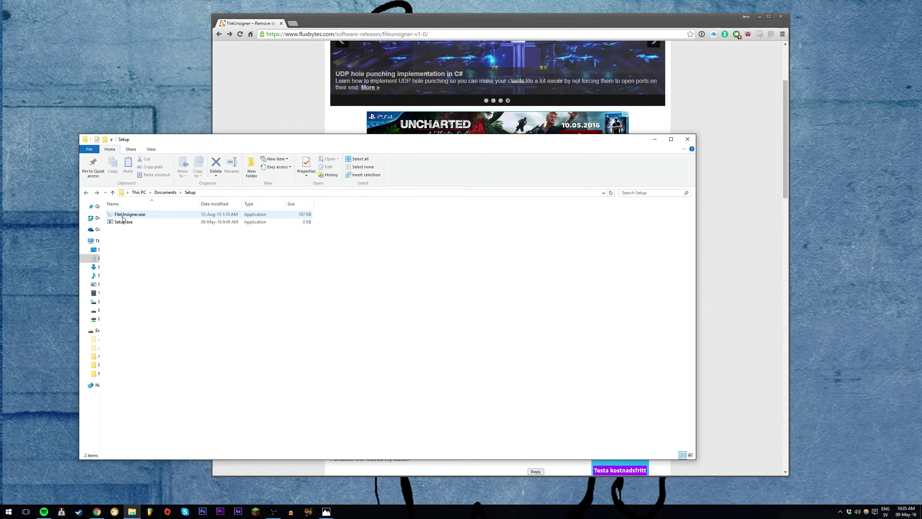
Drag Setup.exe onto FileUnsigner.exe in the Setup folder to unsign it.
{"action": "left_click", "coordinate": [247, 84]}
{"action": "left_click", "coordinate": [190, 266]}
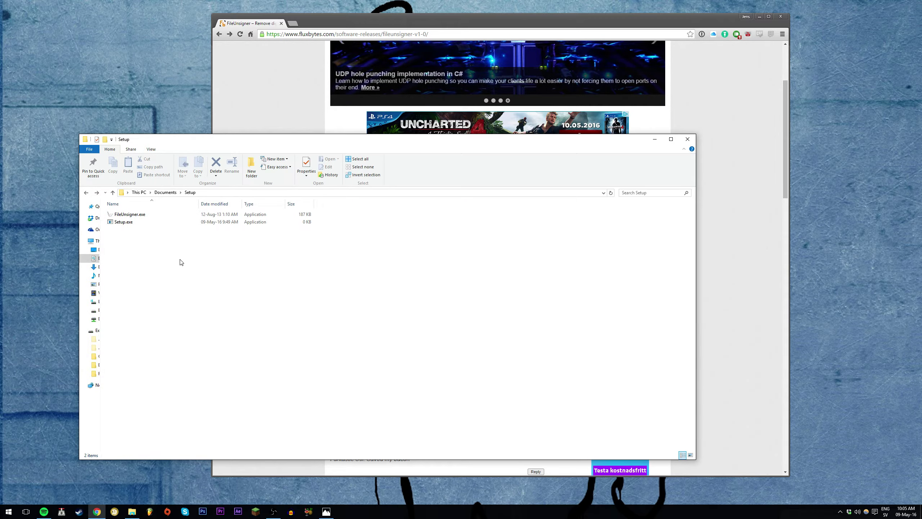
{"action": "left_click_drag", "start_coordinate": [124, 223], "coordinate": [130, 214]}
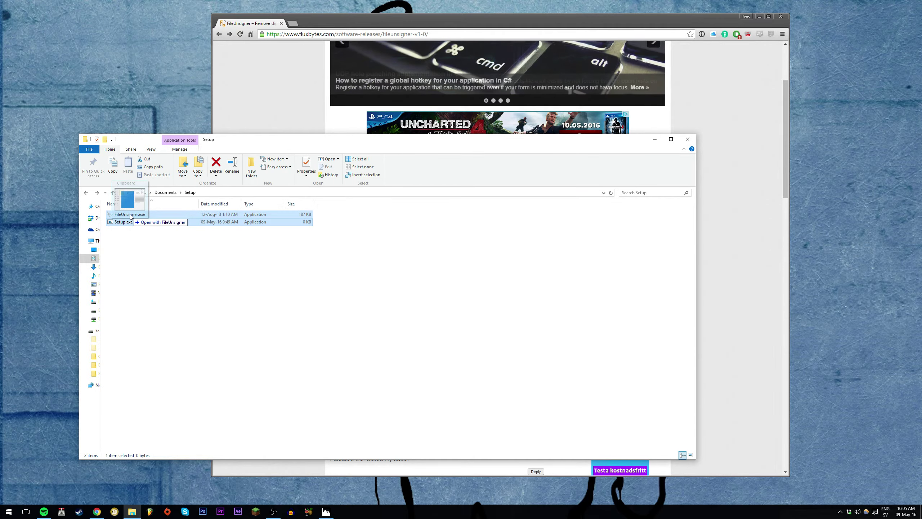
{"action": "left_click_drag", "start_coordinate": [130, 213], "coordinate": [130, 214]}
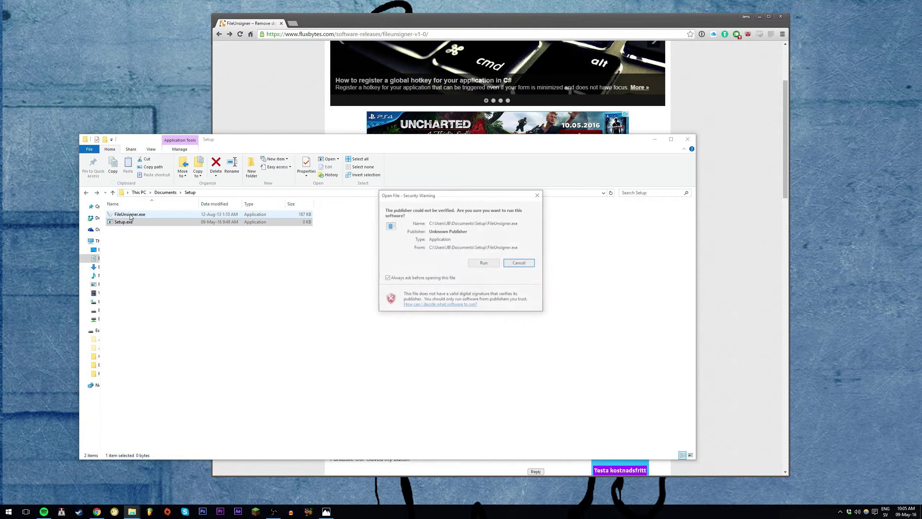
{"action": "left_click", "coordinate": [477, 264]}
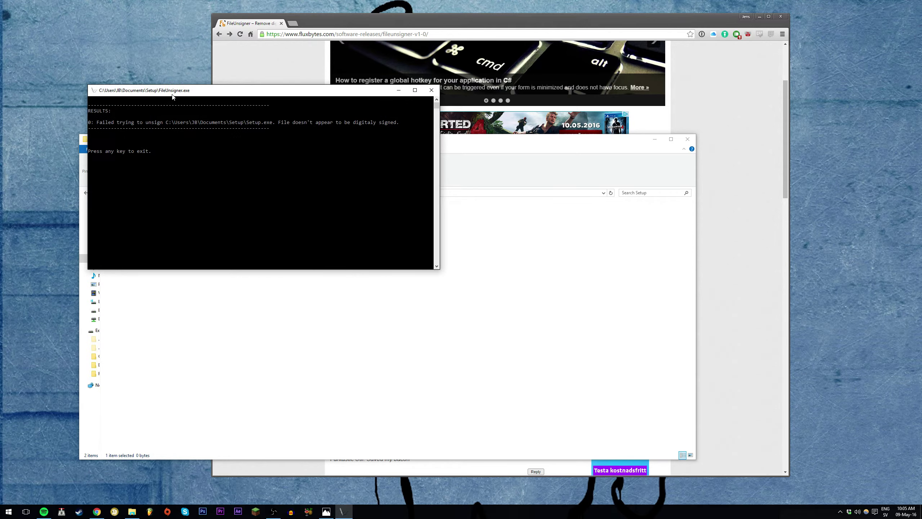
{"action": "mouse_move", "coordinate": [170, 91]}
{"action": "left_mouse_down"}
{"action": "mouse_move", "coordinate": [265, 209]}
{"action": "mouse_move", "coordinate": [330, 236]}
{"action": "left_mouse_up"}
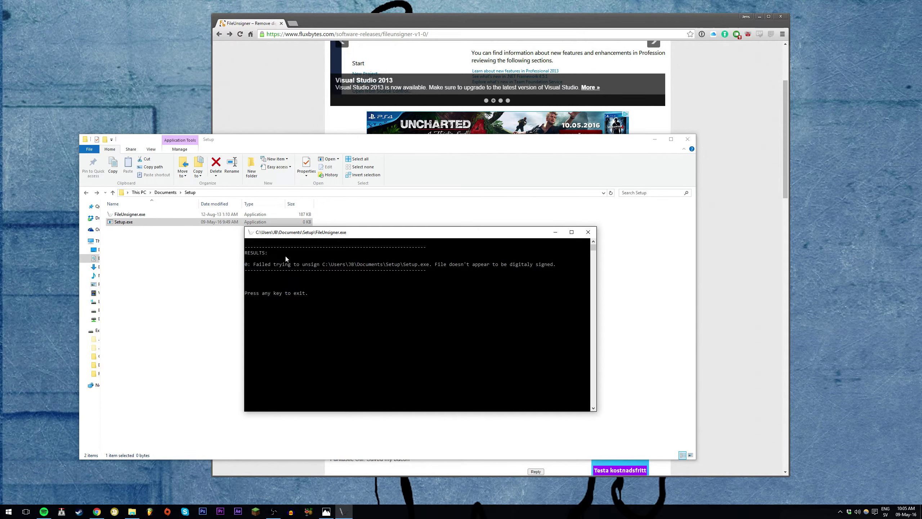
{"action": "left_click", "coordinate": [180, 223]}
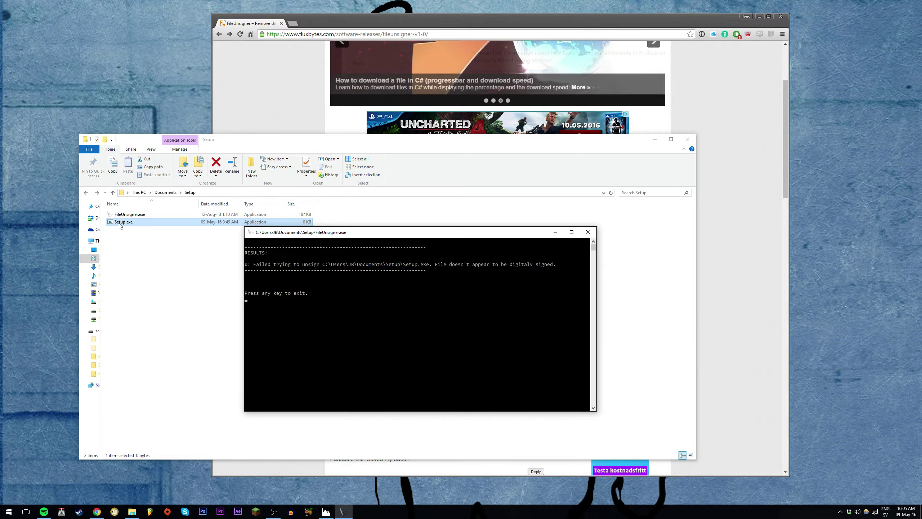
{"action": "left_click", "coordinate": [311, 252]}
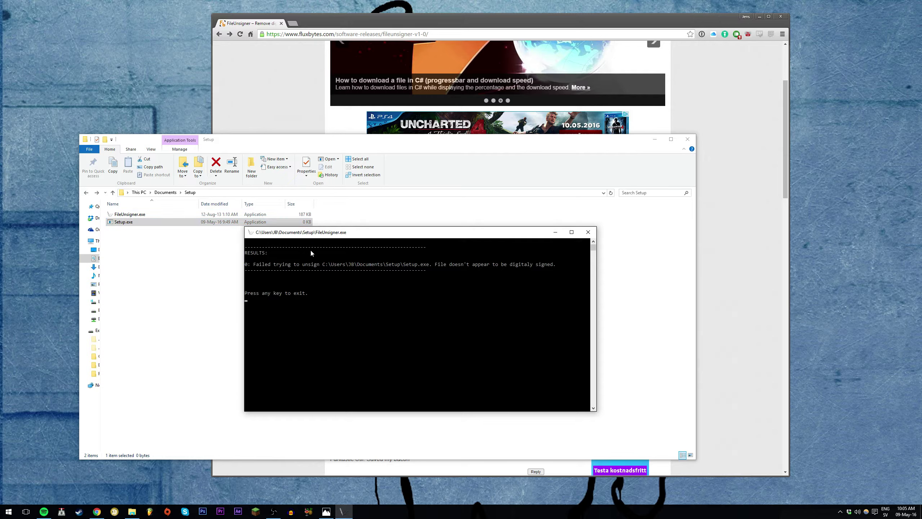
{"action": "left_click_drag", "start_coordinate": [336, 237], "coordinate": [326, 244]}
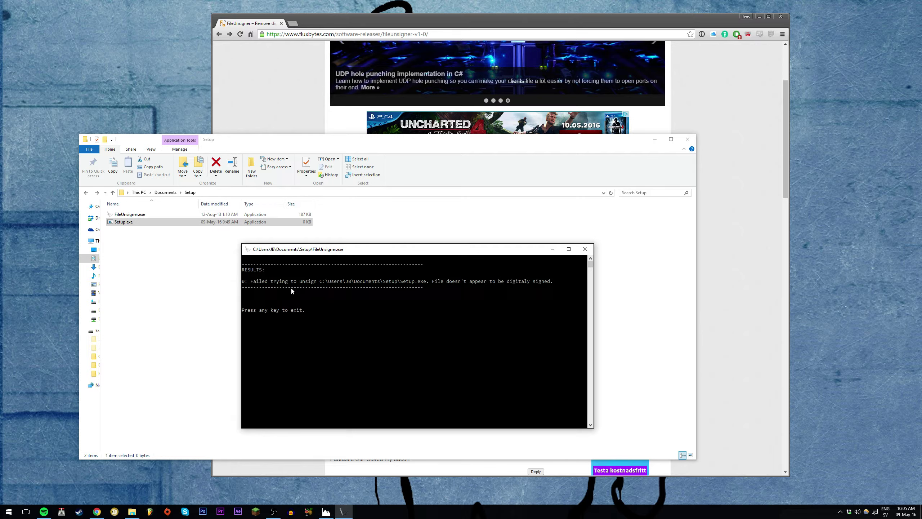
Close the FileUnsigner console window, leaving the Setup folder visible.
{"action": "left_click", "coordinate": [585, 249]}
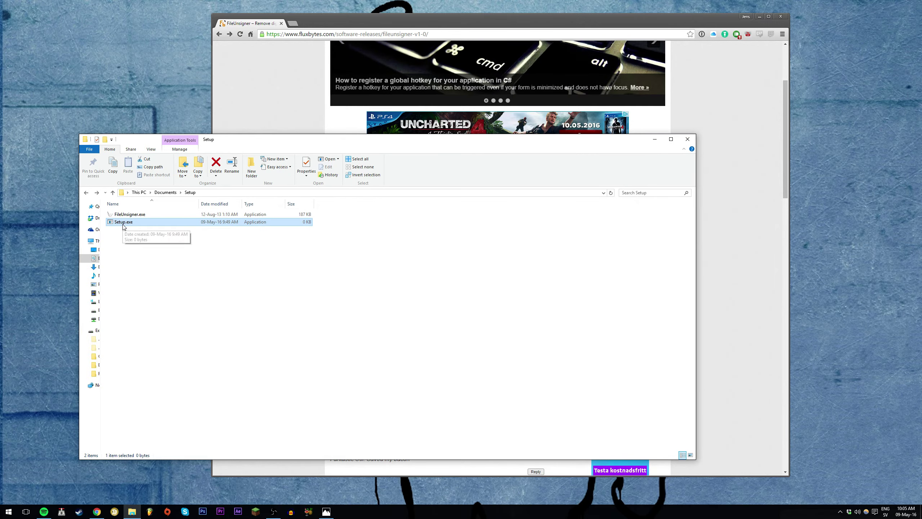